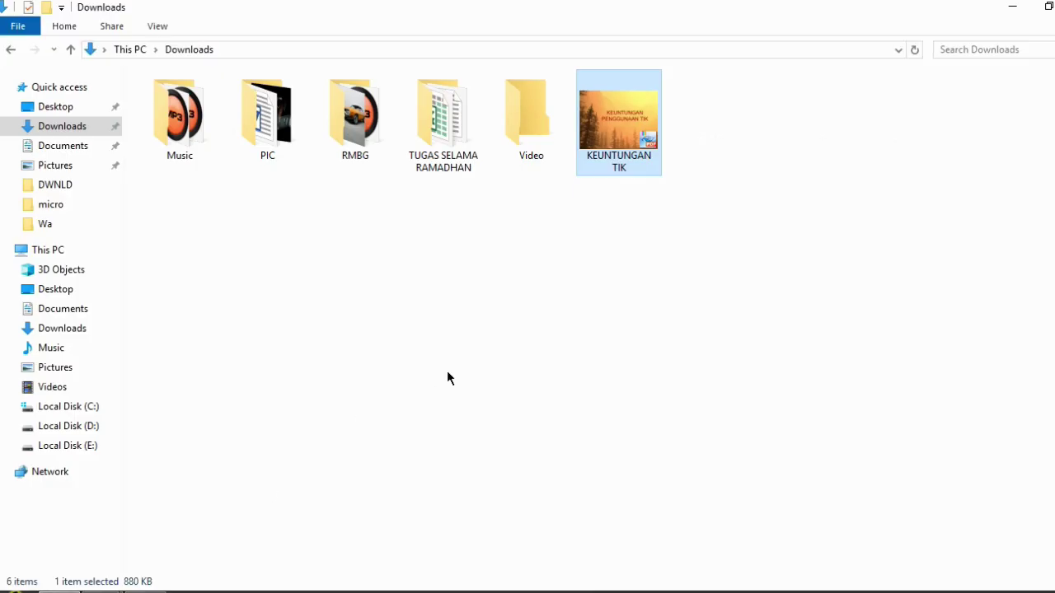
# Open the KEUNTUNGAN TIK PDF, scroll through its pages, then close the viewer.
pyautogui.click(447, 370)
pyautogui.doubleClick(621, 161)
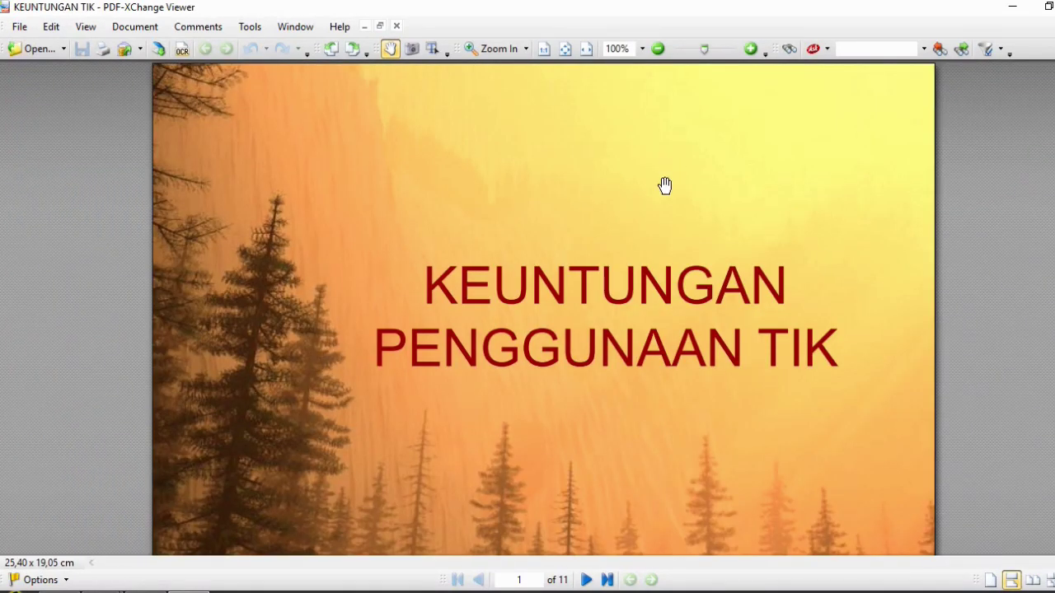
pyautogui.scroll(-3, 659, 201)
pyautogui.scroll(-3, 653, 220)
pyautogui.scroll(-5, 652, 226)
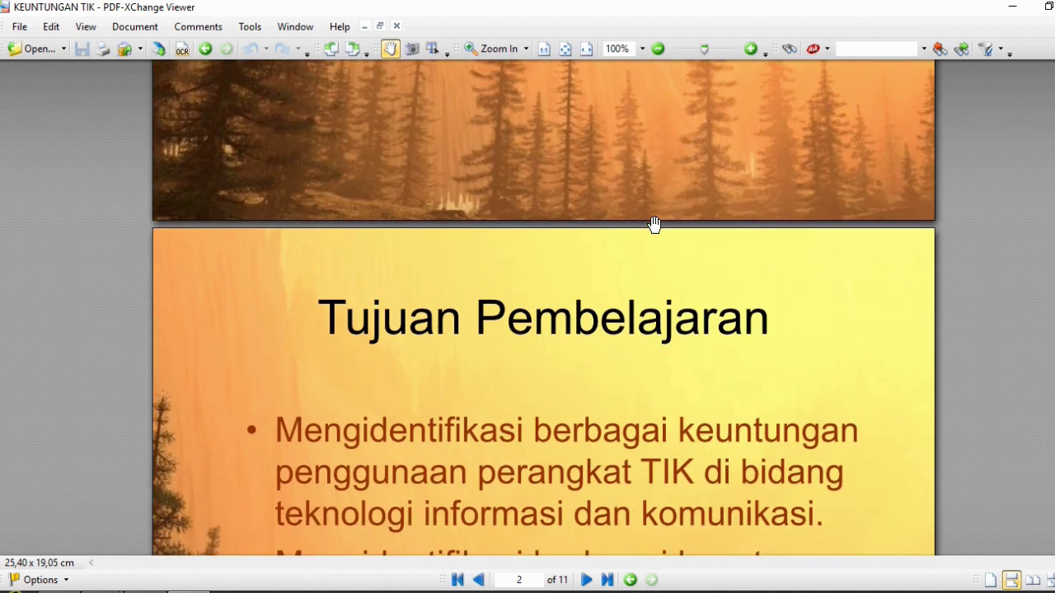
pyautogui.scroll(-7, 652, 225)
pyautogui.scroll(-1, 655, 227)
pyautogui.scroll(-3, 655, 227)
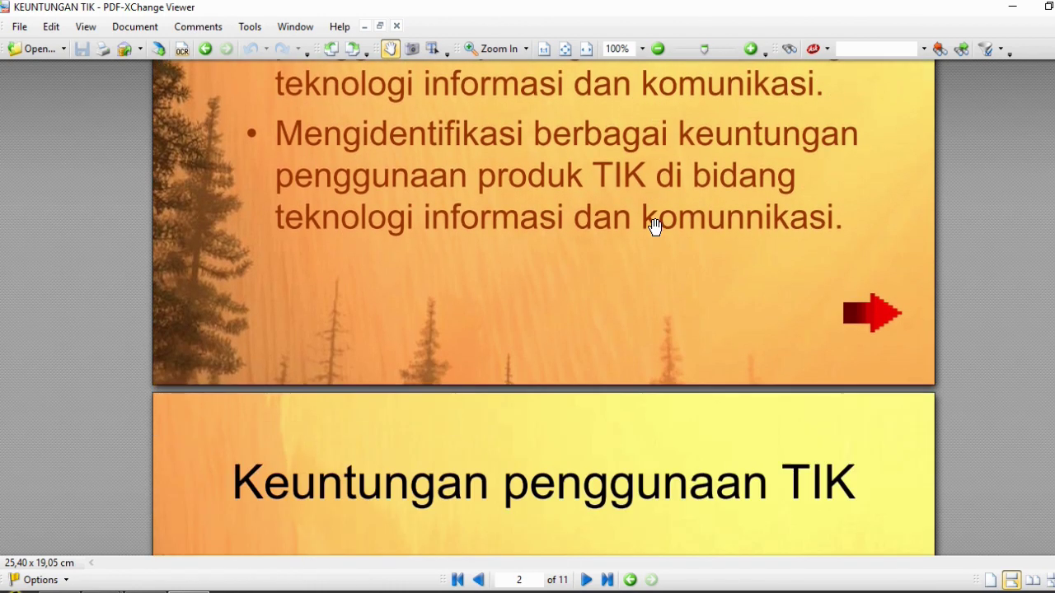
pyautogui.scroll(-15, 544, 308)
pyautogui.scroll(-5, 543, 307)
pyautogui.scroll(-5, 544, 307)
pyautogui.scroll(-20, 544, 307)
pyautogui.scroll(-5, 544, 307)
pyautogui.scroll(10, 544, 308)
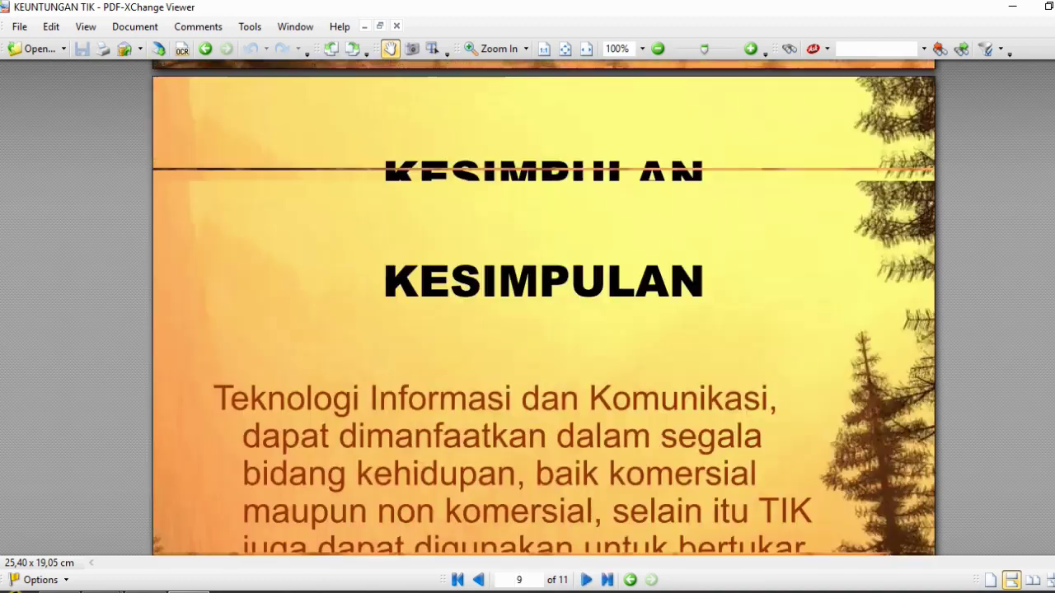
pyautogui.scroll(20, 544, 307)
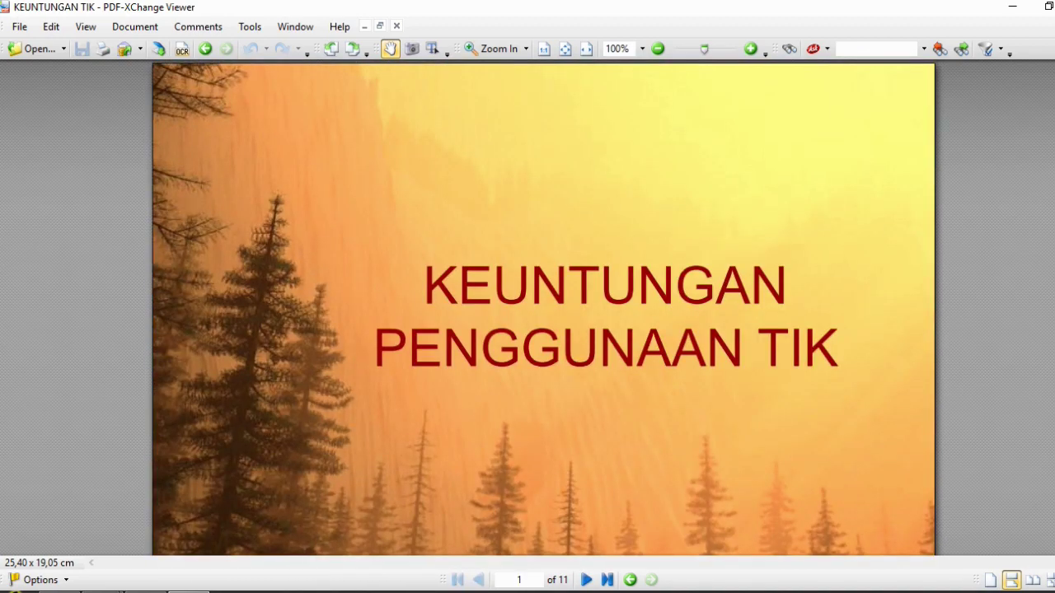
pyautogui.hotkey('alt', 'F4')
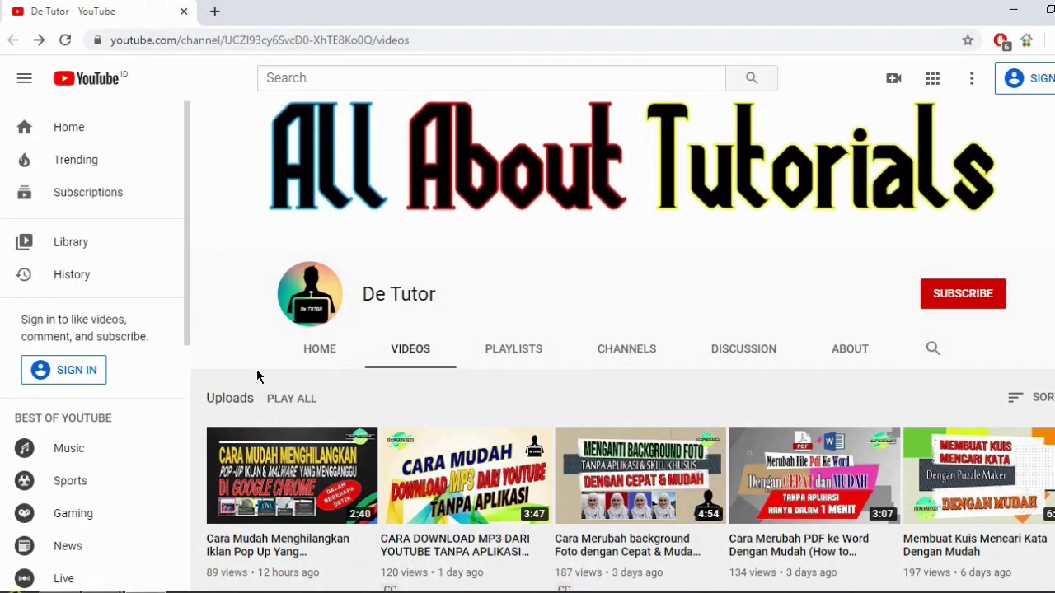
# Load pdf2go.com in a new Chrome tab.
pyautogui.click(217, 14)
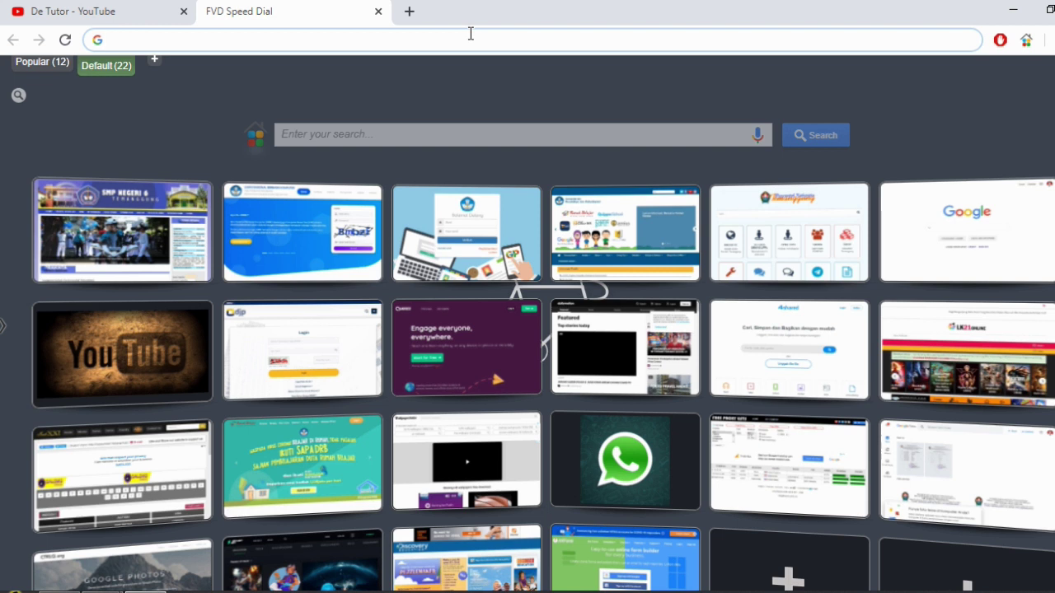
pyautogui.write('pdf')
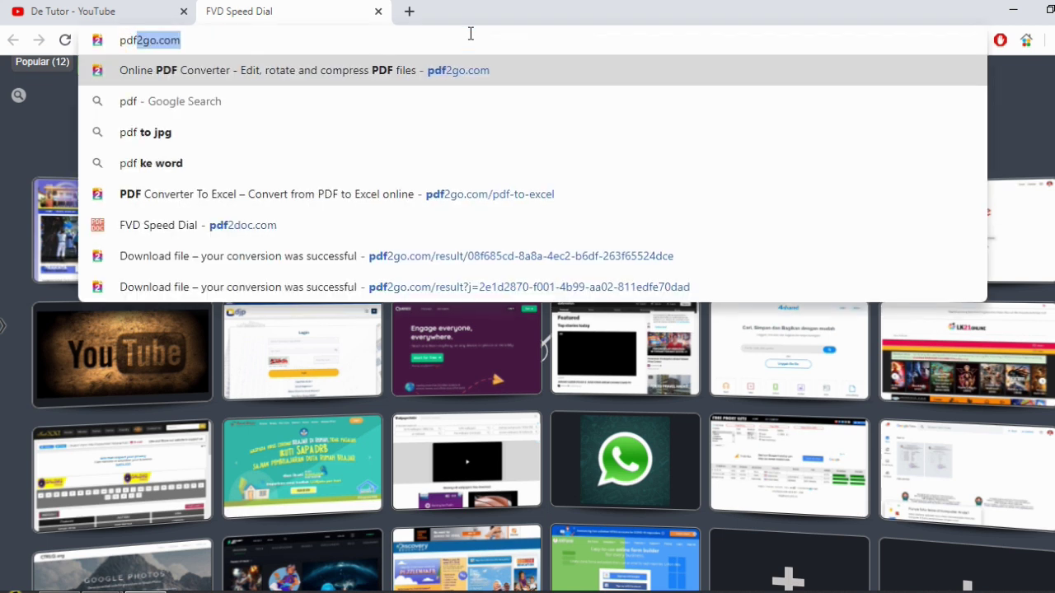
pyautogui.write('2go.com')
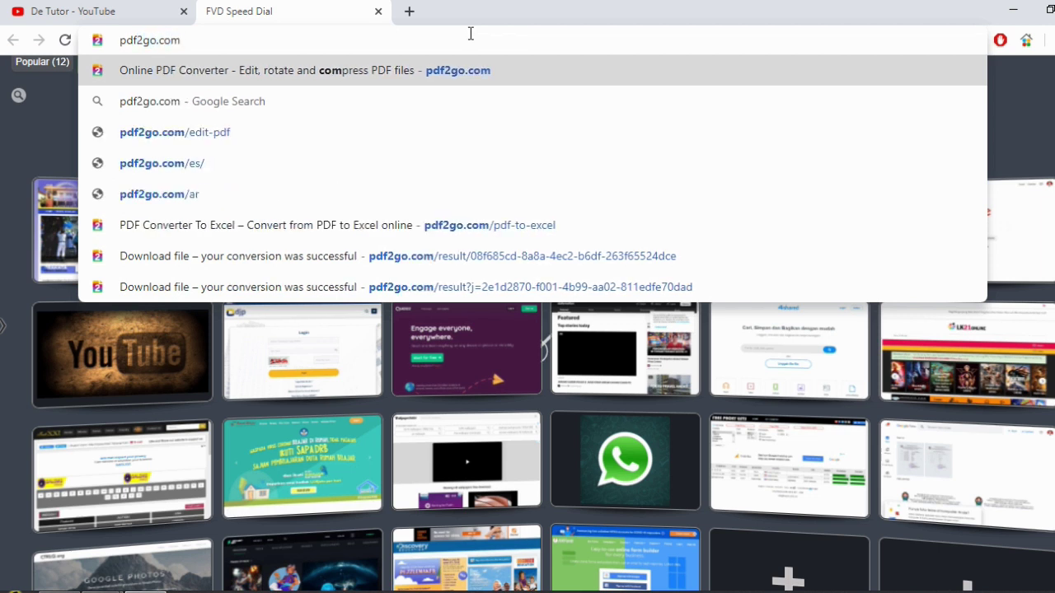
pyautogui.press('Return')
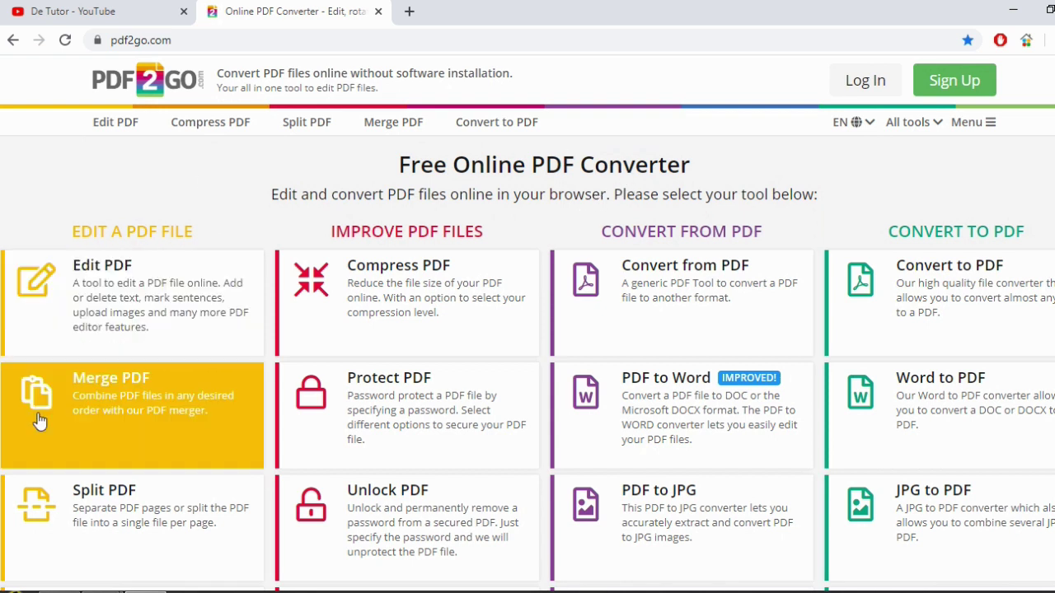
# Scroll PDF2GO's tool list and open the PDF to PowerPoint converter card.
pyautogui.scroll(-1, 691, 291)
pyautogui.scroll(-1, 689, 290)
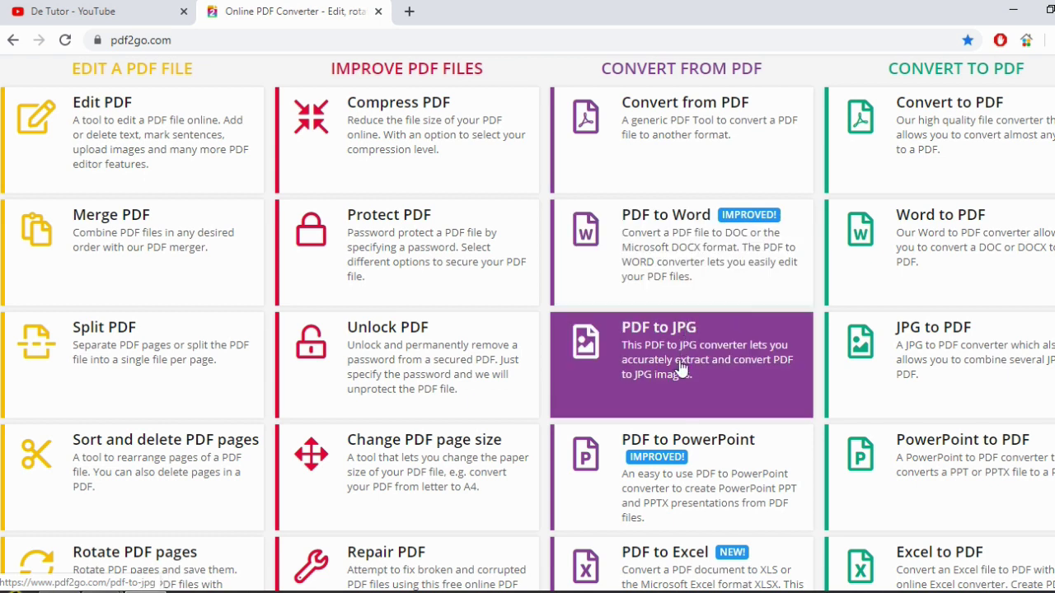
pyautogui.scroll(-1, 681, 387)
pyautogui.scroll(-2, 709, 396)
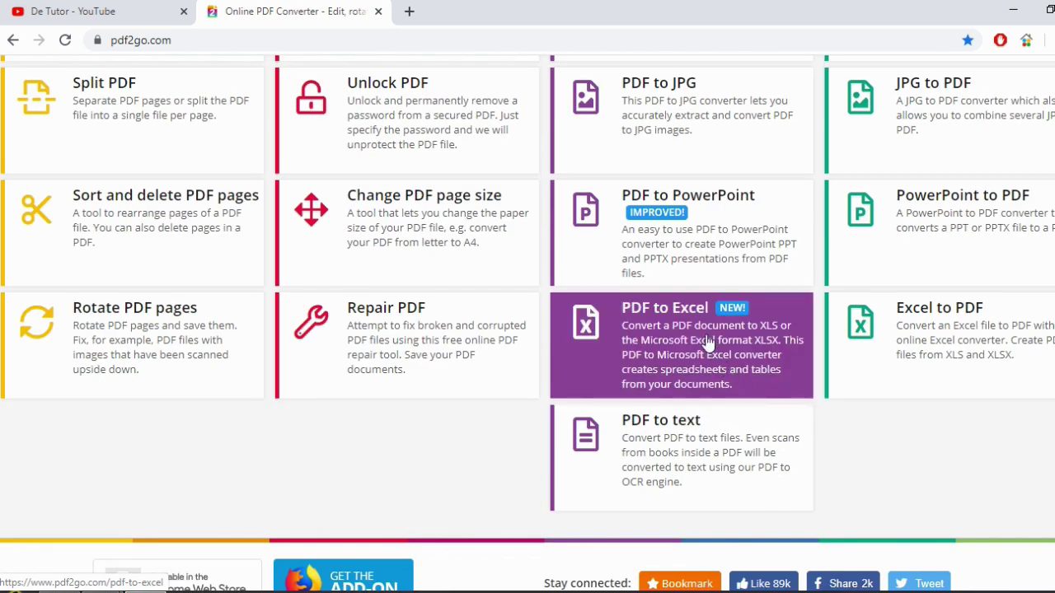
pyautogui.click(660, 239)
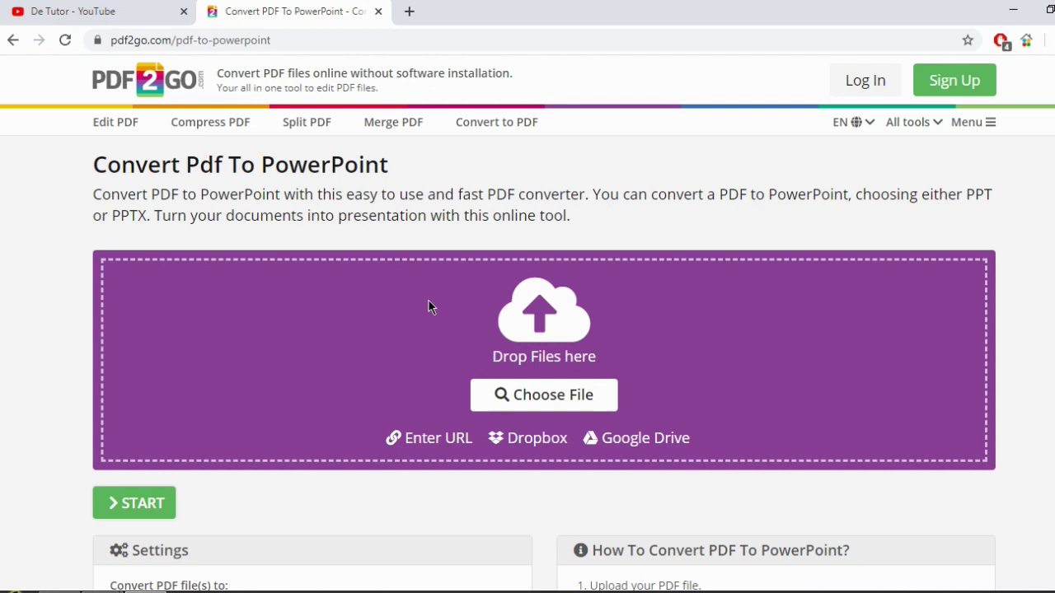
# Choose KEUNTUNGAN TIK from Downloads in the file picker to upload it (880.08 KB).
pyautogui.click(546, 398)
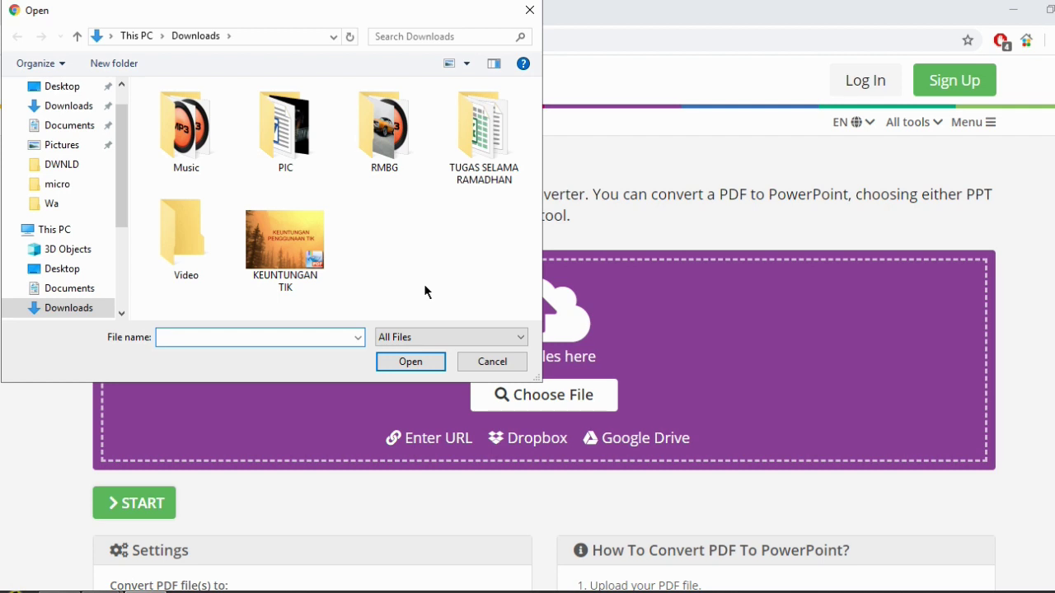
pyautogui.click(289, 244)
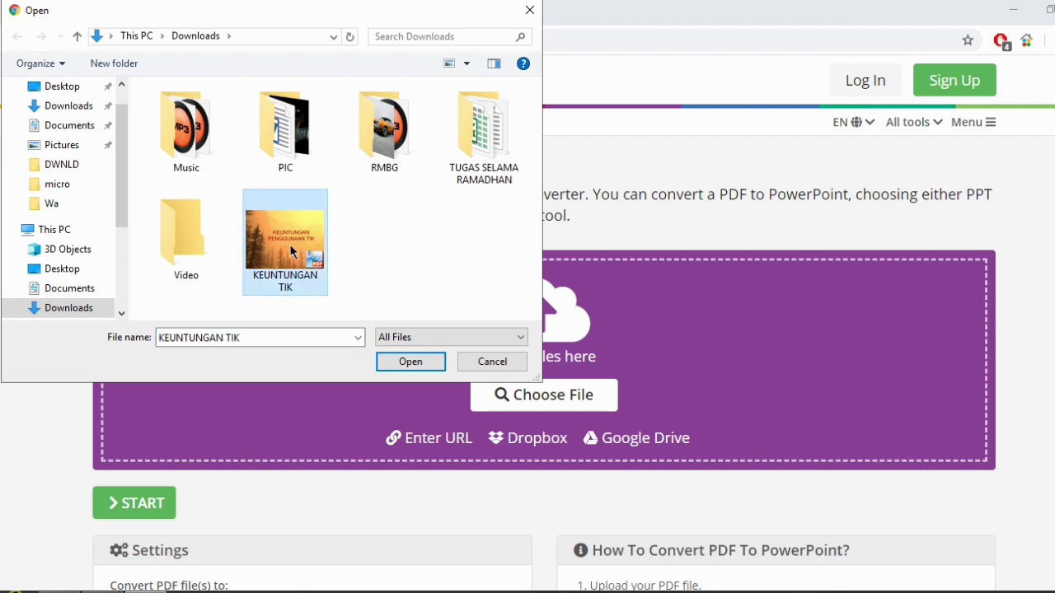
pyautogui.click(401, 361)
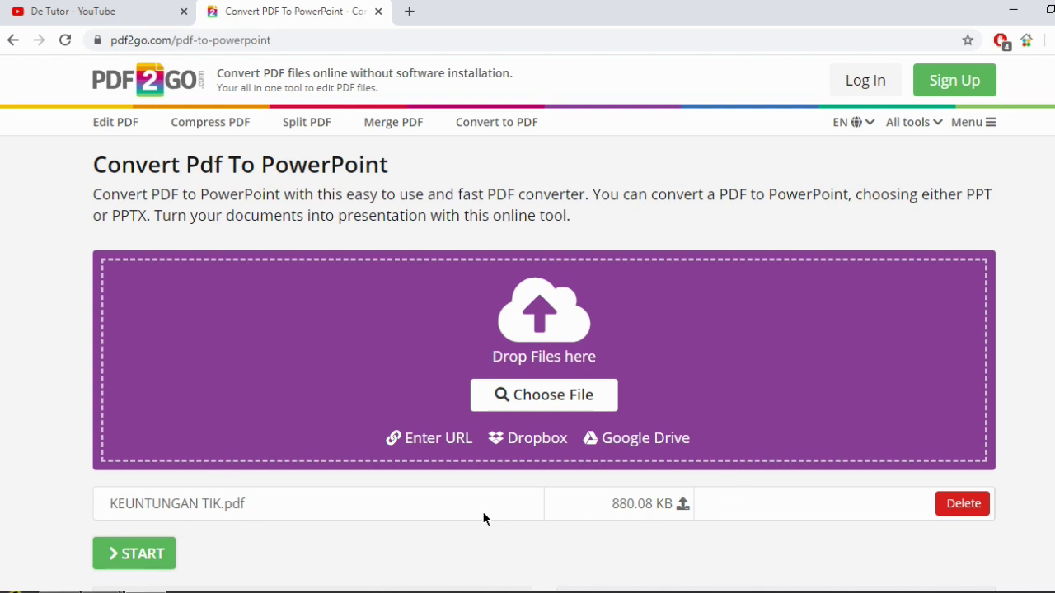
# Keep PowerPoint 2007-2013 (*.pptx) as the output format and start the conversion.
pyautogui.scroll(-2, 484, 515)
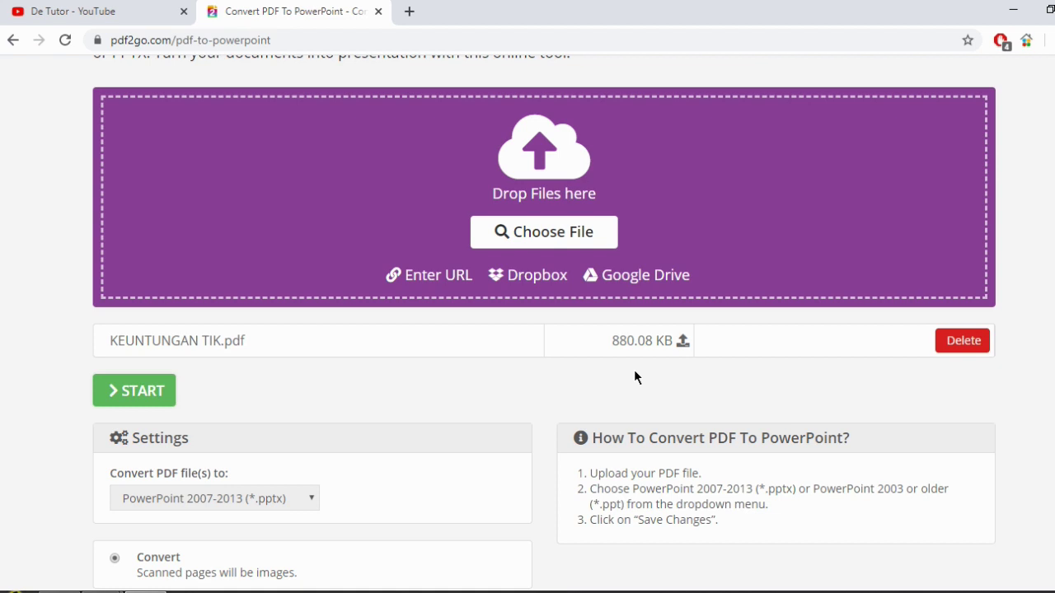
pyautogui.click(152, 401)
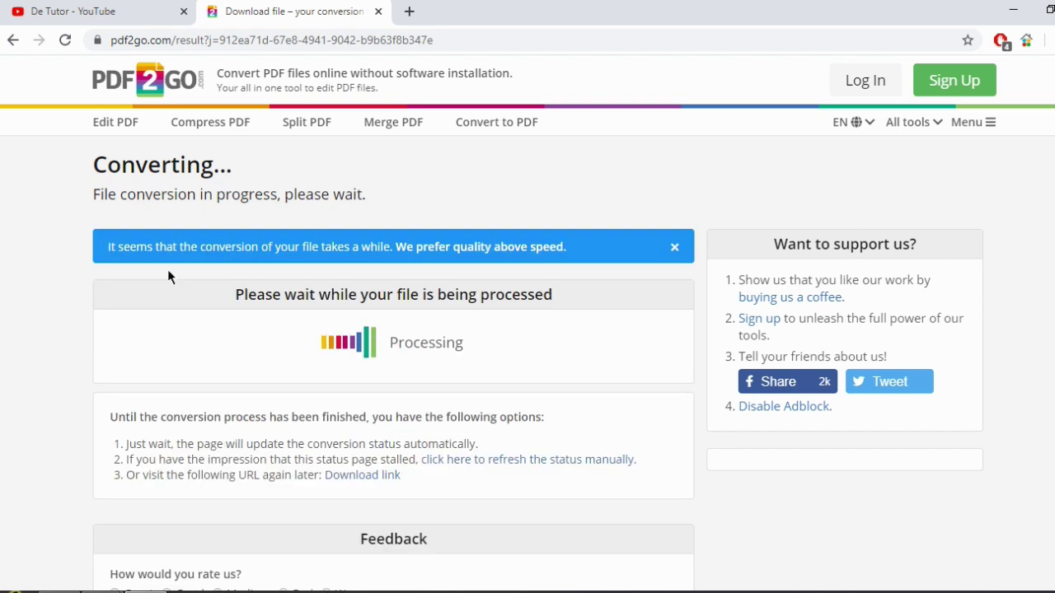
# Refresh the conversion status until KEUNTUNGAN TIK.pptx (2.38 MB) finishes downloading.
pyautogui.click(494, 467)
pyautogui.scroll(1, 588, 474)
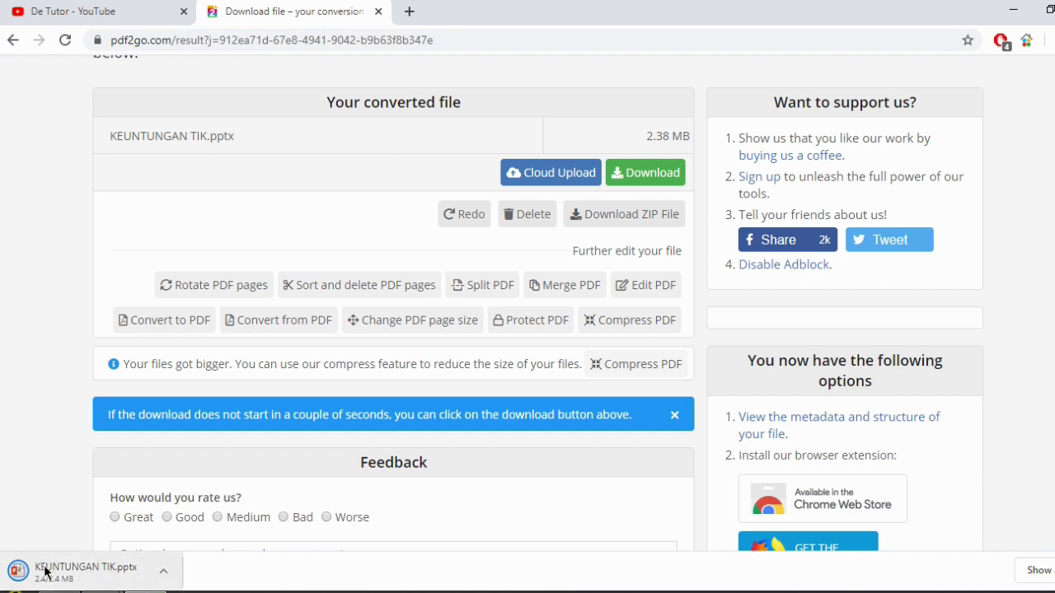
pyautogui.moveTo(59, 592)
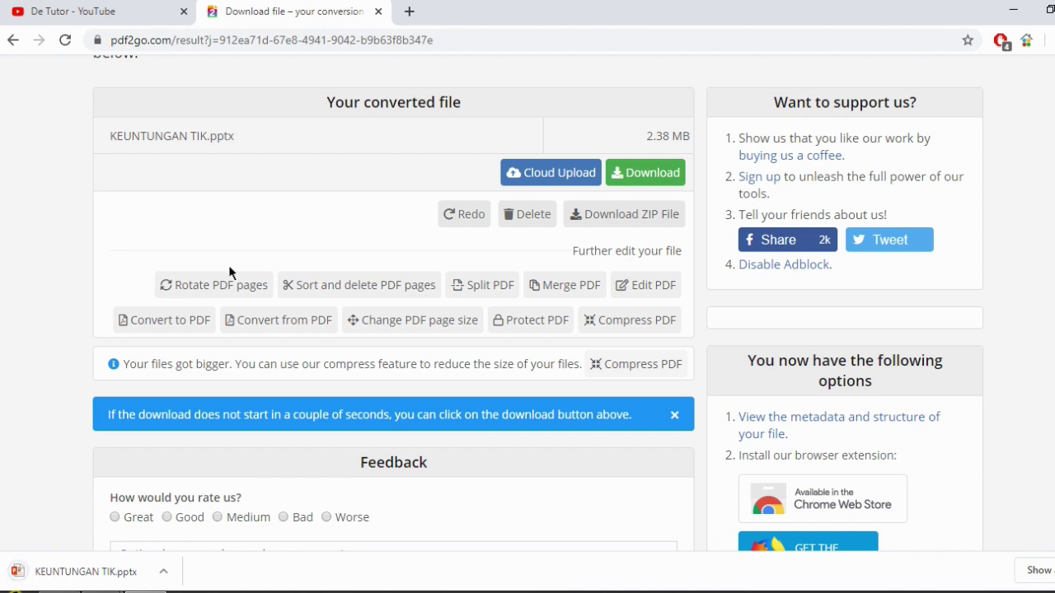
# Show the download in its Downloads folder and open KEUNTUNGAN TIK.pptx in PowerPoint.
pyautogui.rightClick(81, 574)
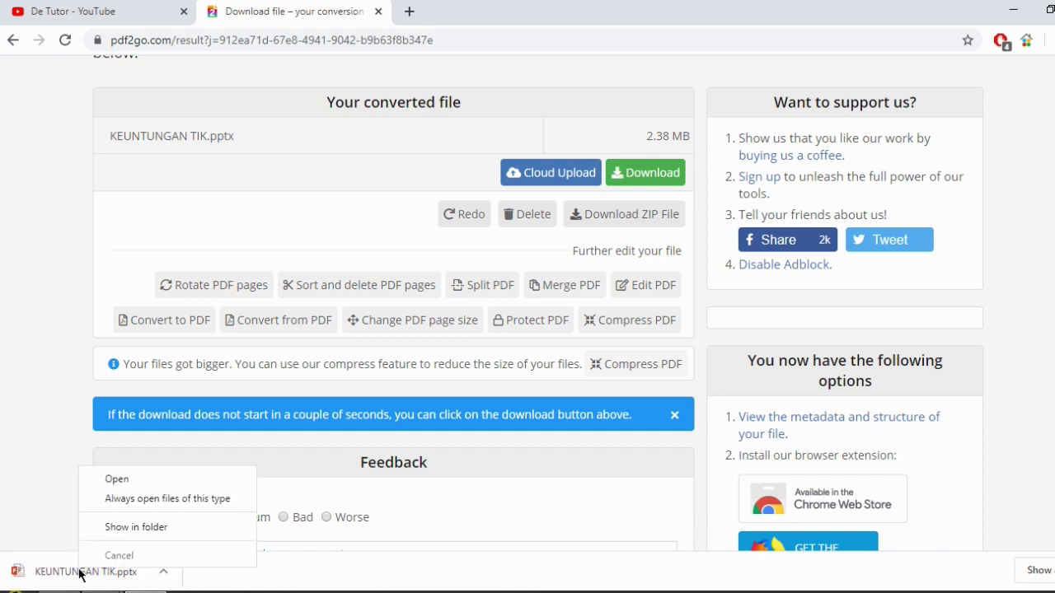
pyautogui.click(141, 529)
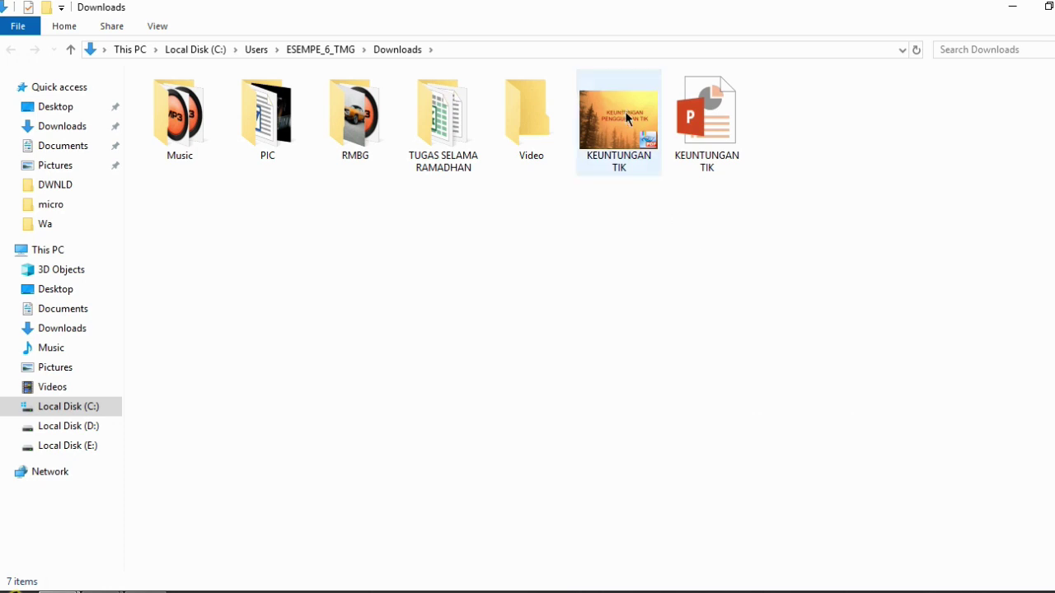
pyautogui.click(667, 121)
pyautogui.click(711, 162)
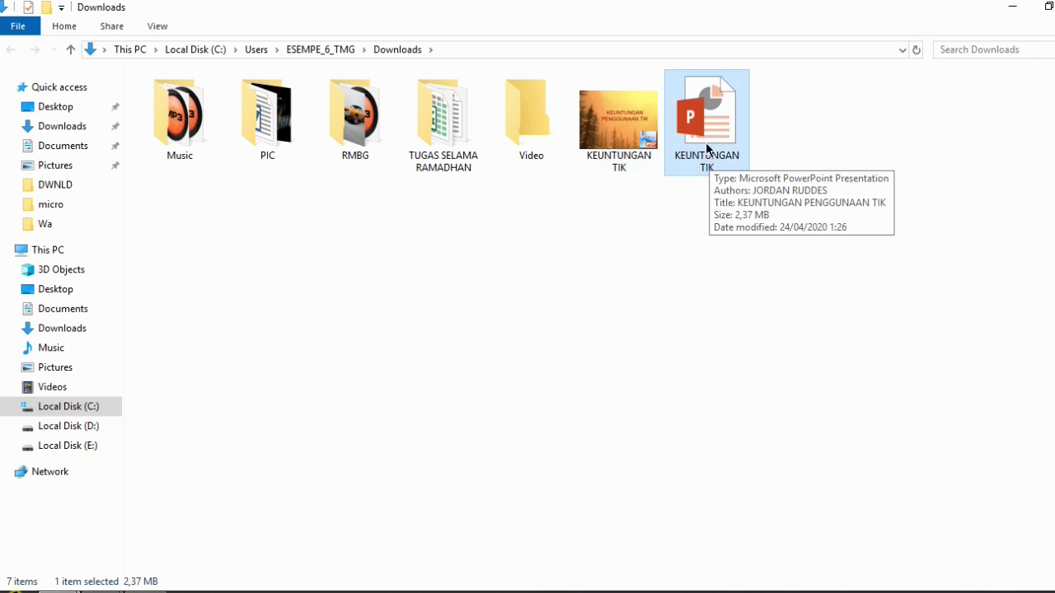
pyautogui.doubleClick(711, 160)
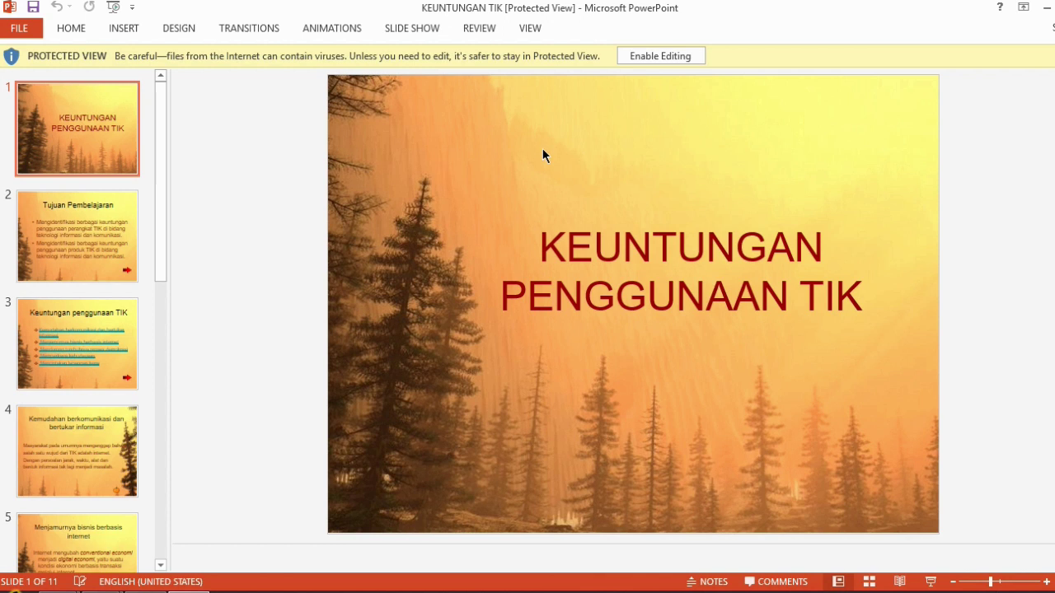
# Enable editing on the Protected View bar and confirm the slide 1 title is editable.
pyautogui.click(653, 57)
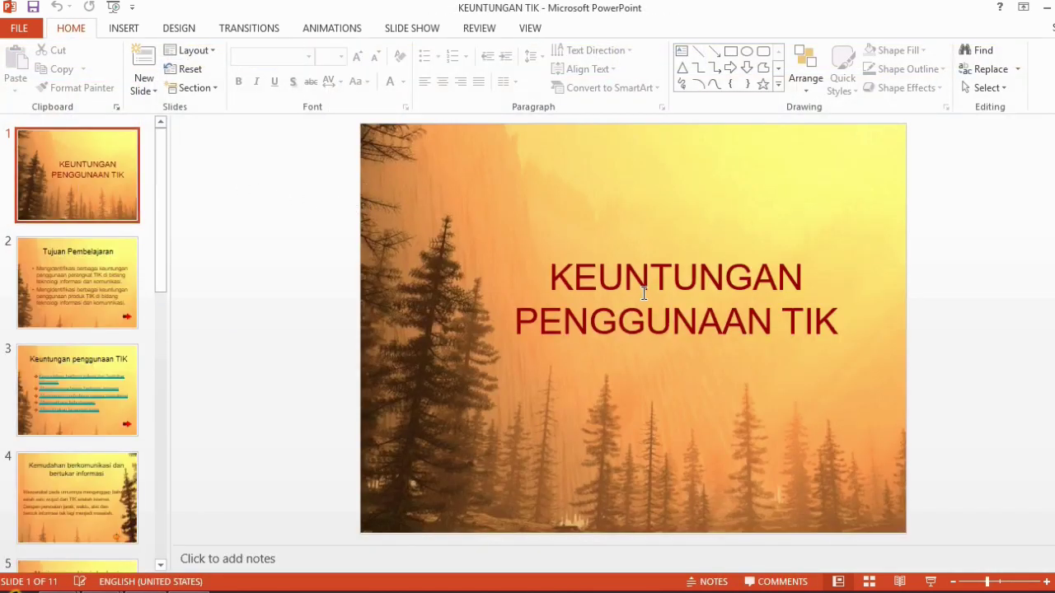
pyautogui.click(547, 263)
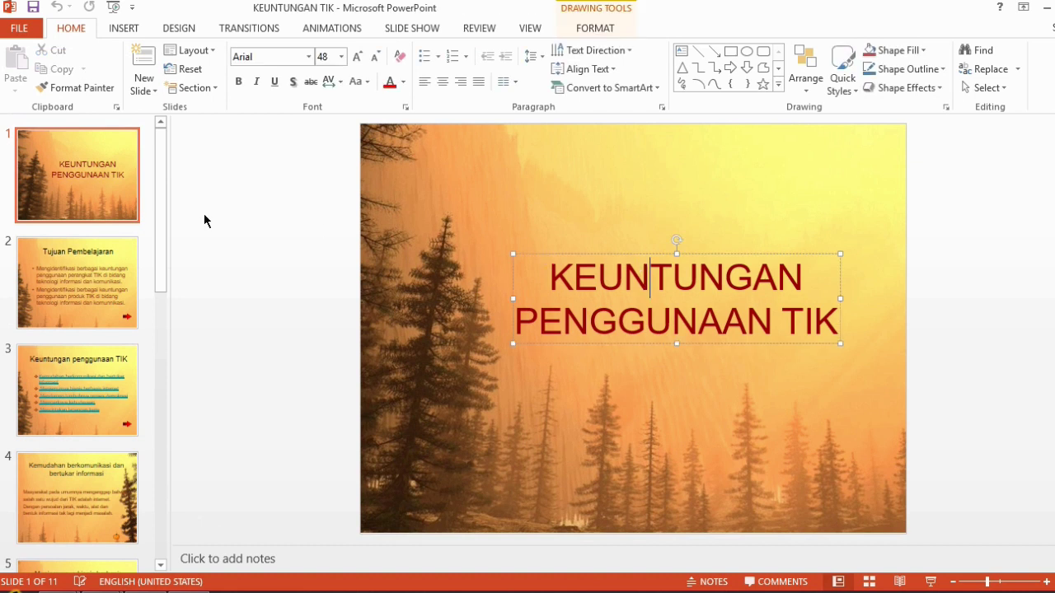
pyautogui.moveTo(159, 205)
pyautogui.mouseDown()
pyautogui.moveTo(157, 500)
pyautogui.moveTo(163, 143)
pyautogui.mouseUp()
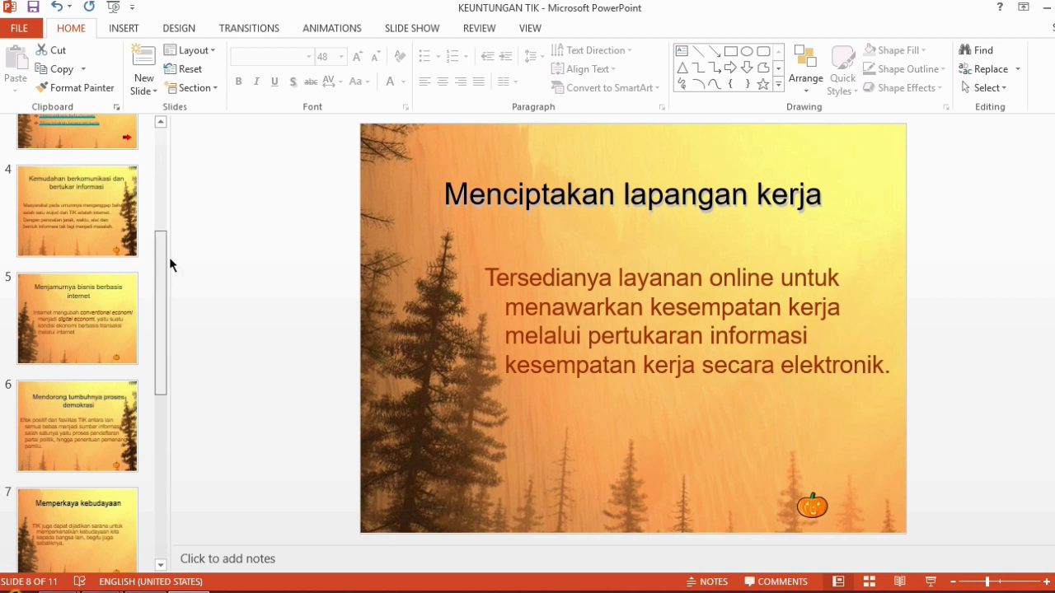
# Browse slides 1 and 3, ending on the 'KEUNTUNGAN PENGGUNAAN TIK' title slide.
pyautogui.moveTo(163, 257); pyautogui.dragTo(162, 150)
pyautogui.click(83, 177)
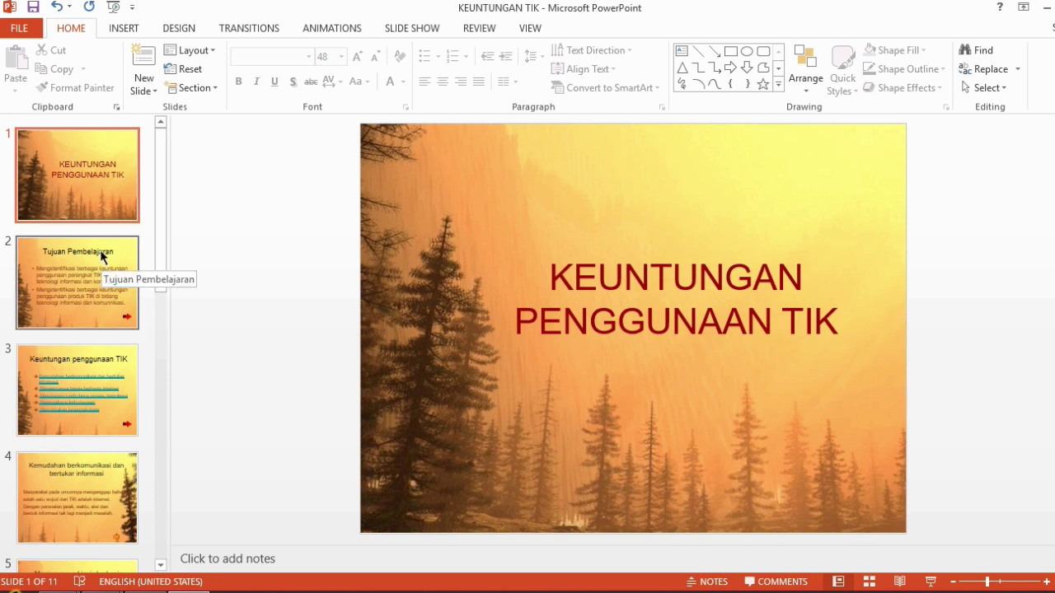
pyautogui.click(77, 387)
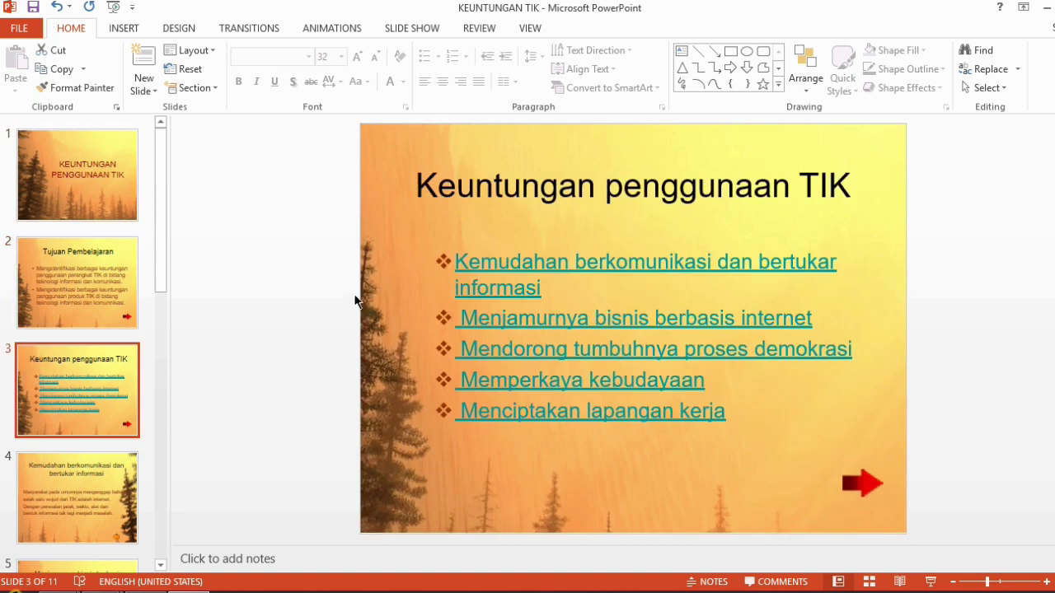
pyautogui.click(87, 188)
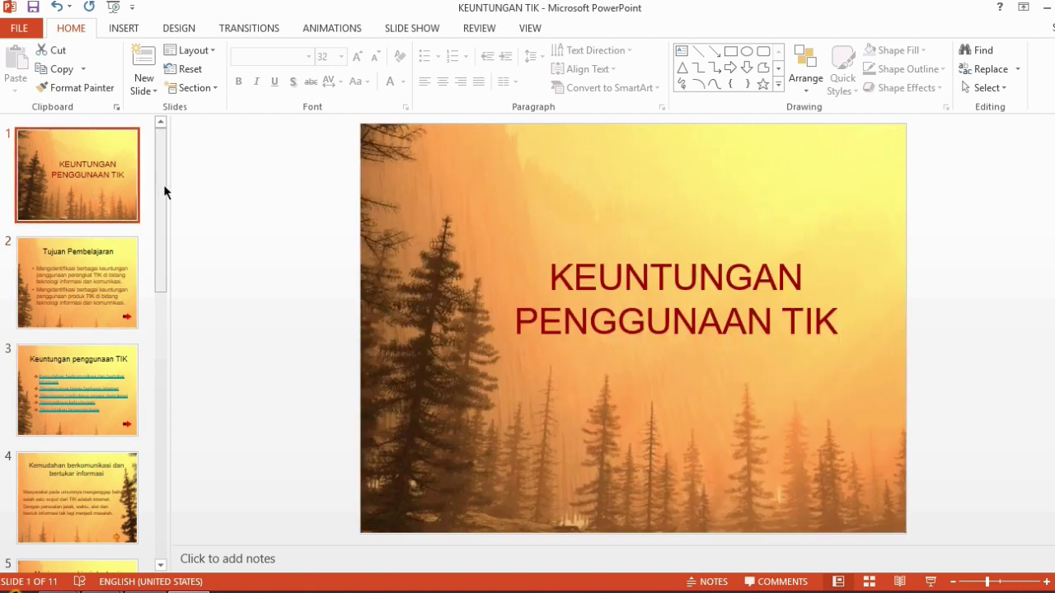